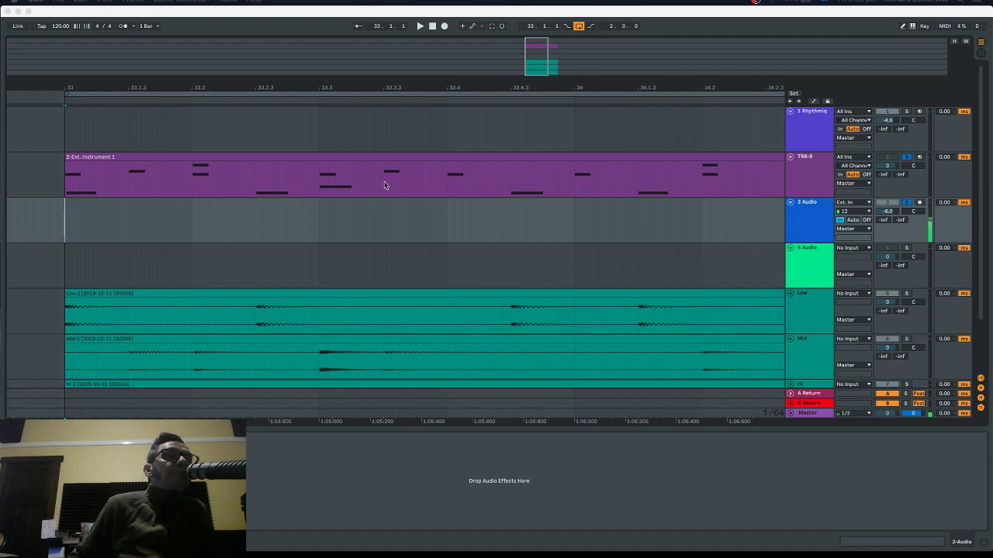
- Play the loop with the TR8-S drum track soloed, and stop it
left_click(343, 159)
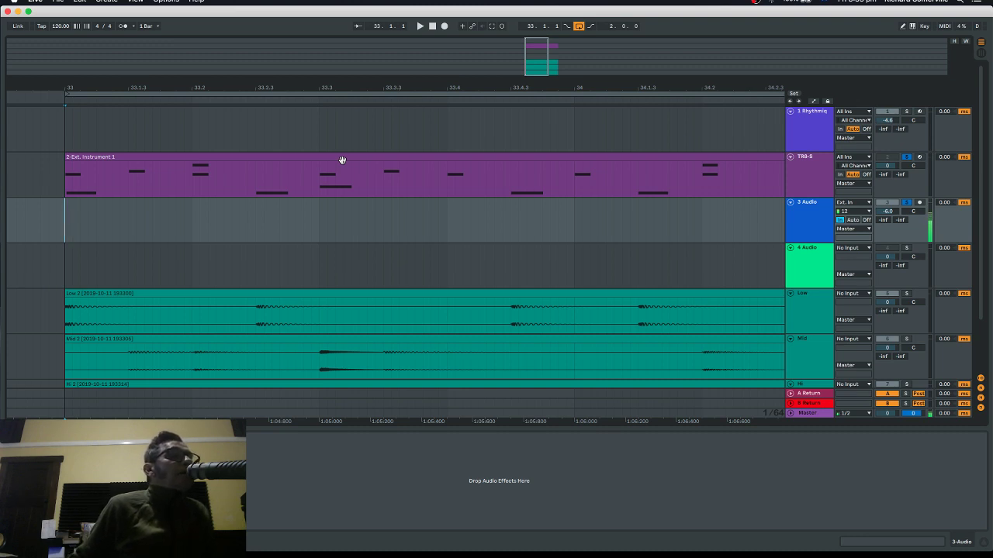
key("space")
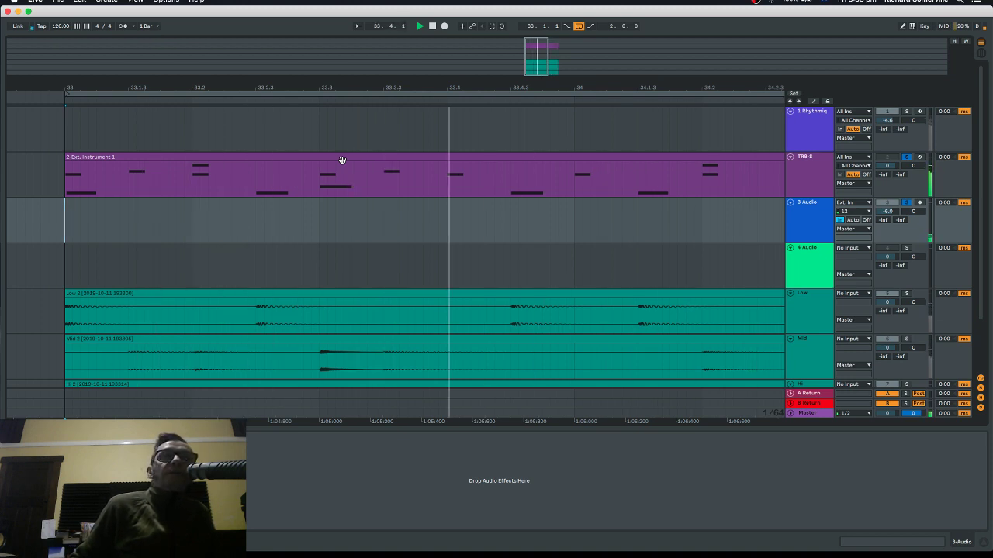
key("space")
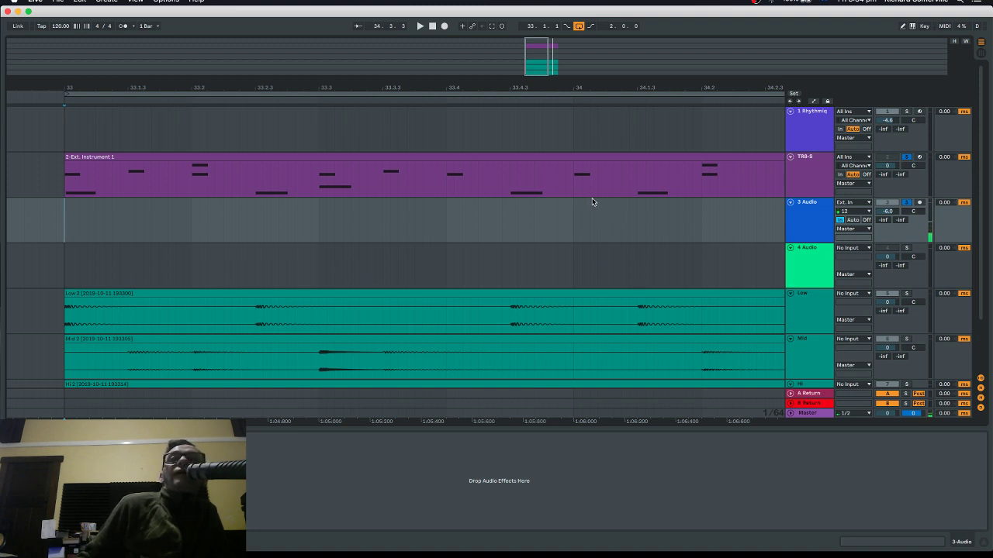
- Switch the solo from the TR8-S track to the Low, Mid and Hi audio tracks and play the loop
scroll(508, 250, "down", 1)
scroll(508, 250, "down", 1)
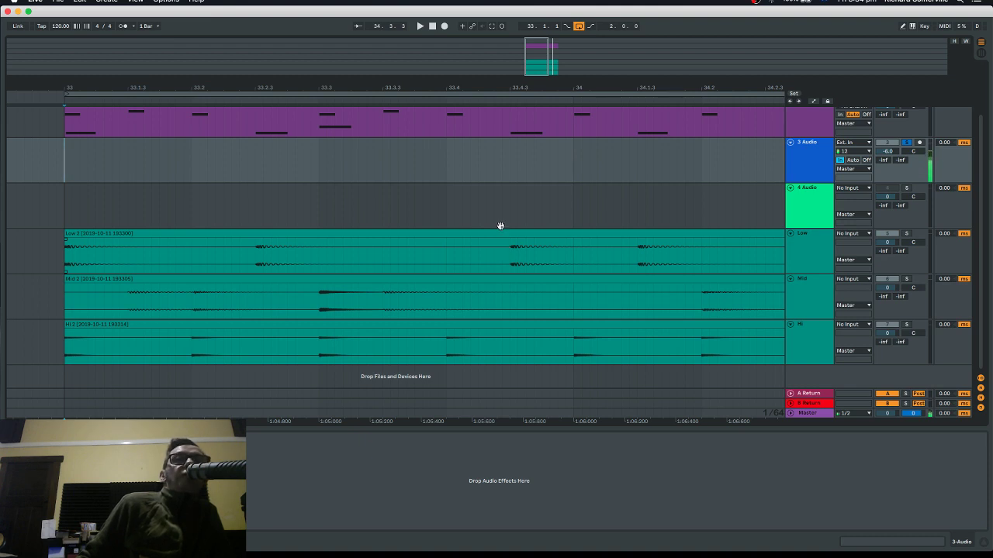
scroll(477, 201, "up", 2)
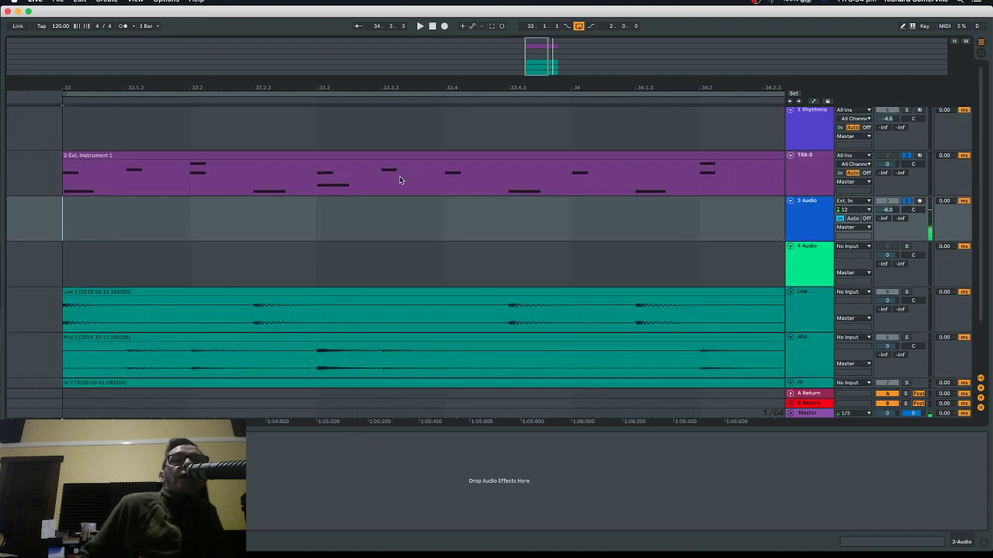
scroll(447, 258, "down", 2)
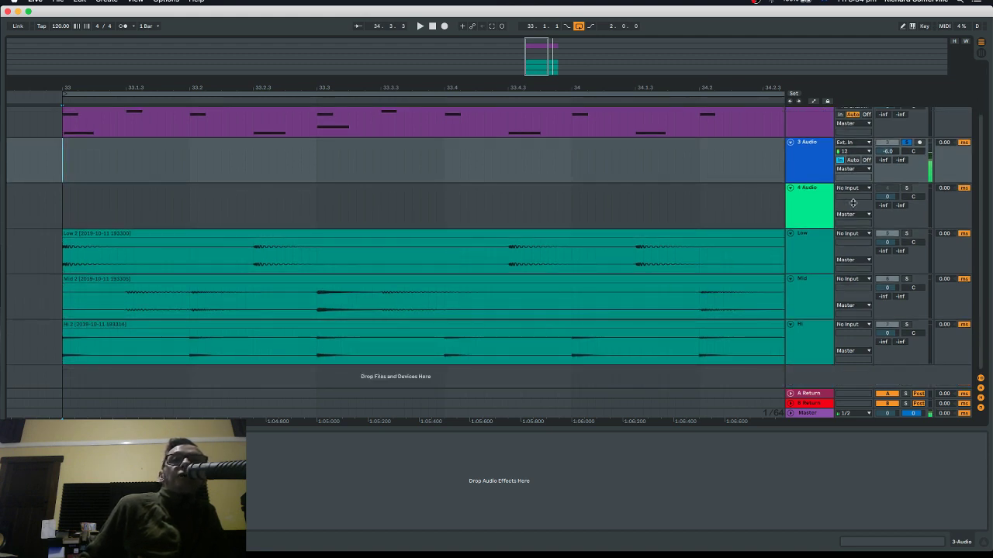
scroll(890, 139, "up", 1)
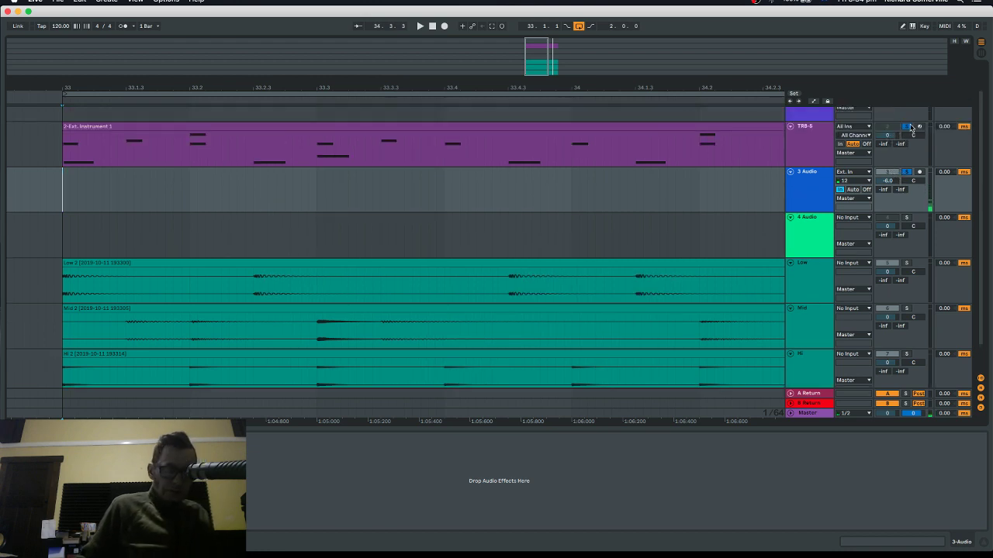
left_click(907, 127)
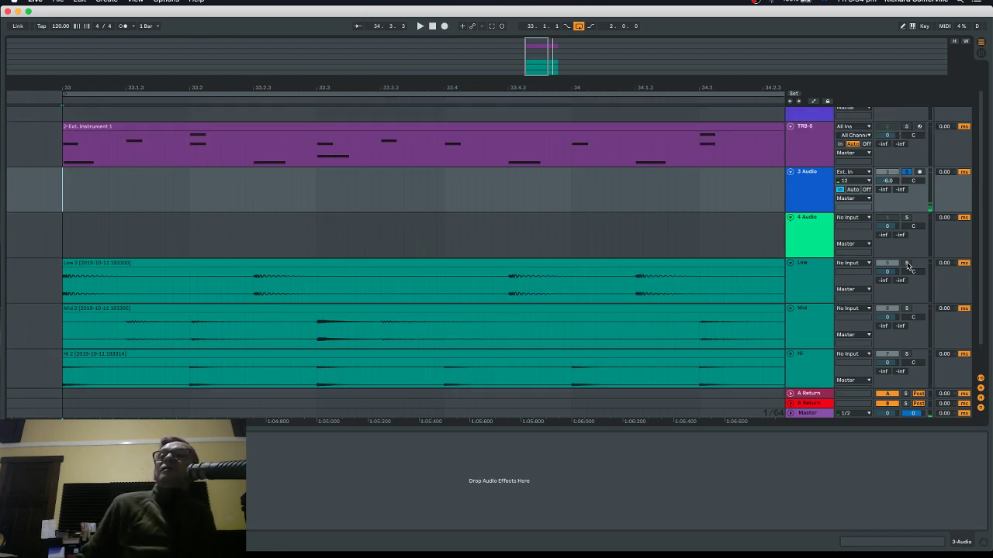
left_click(906, 264)
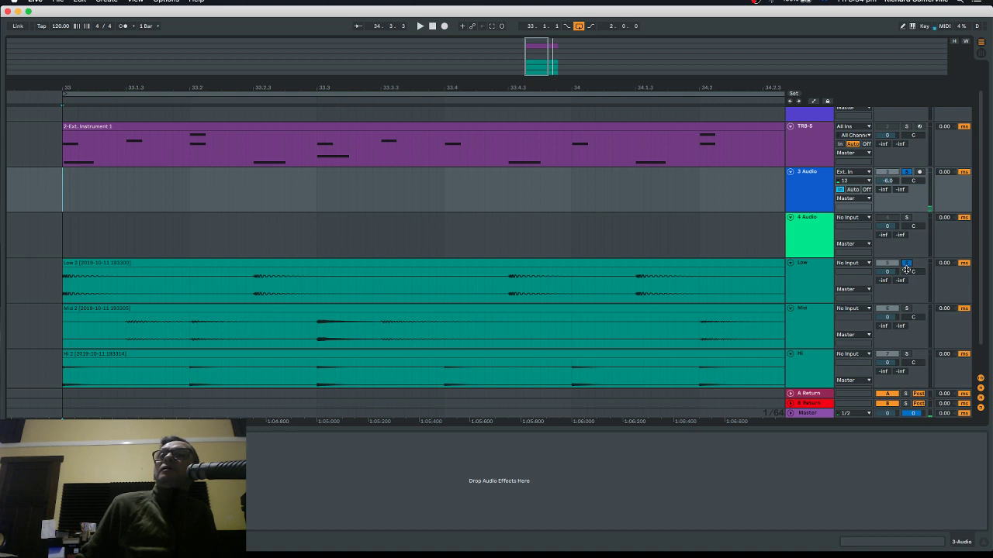
left_click(908, 309)
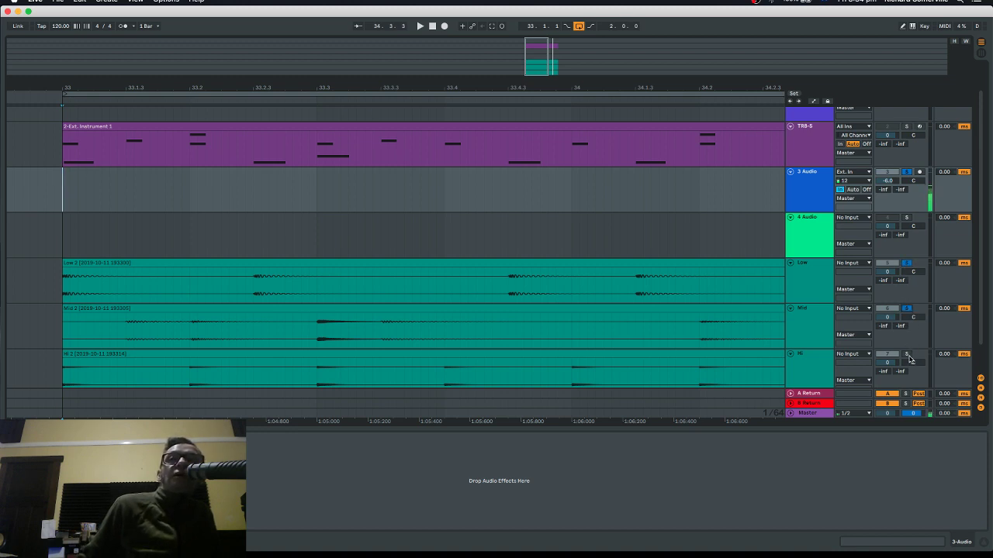
left_click(906, 354)
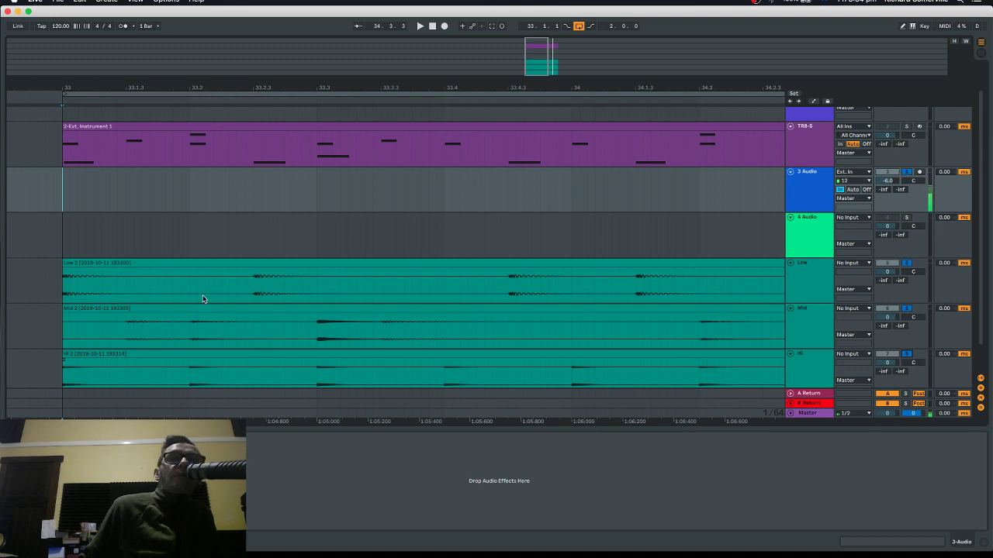
key("space")
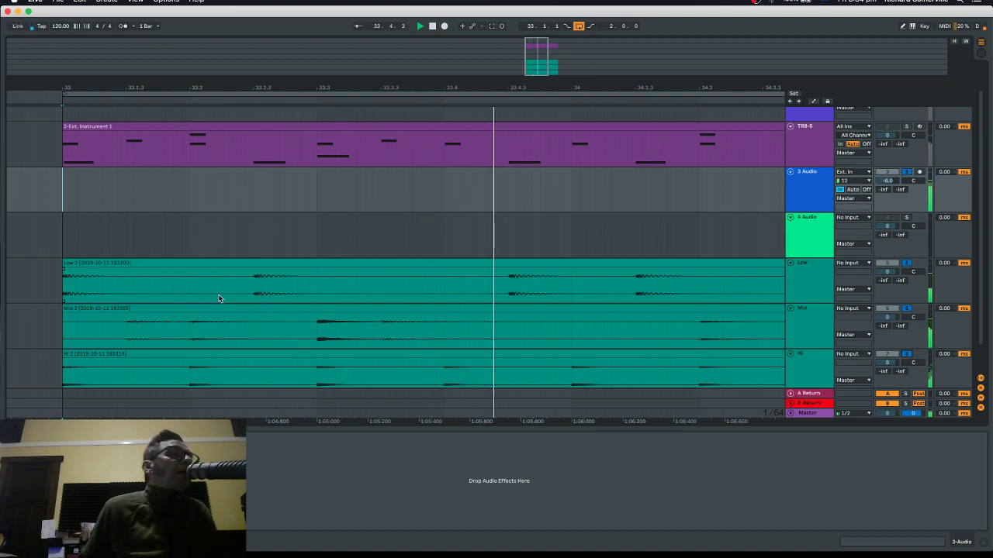
key("space")
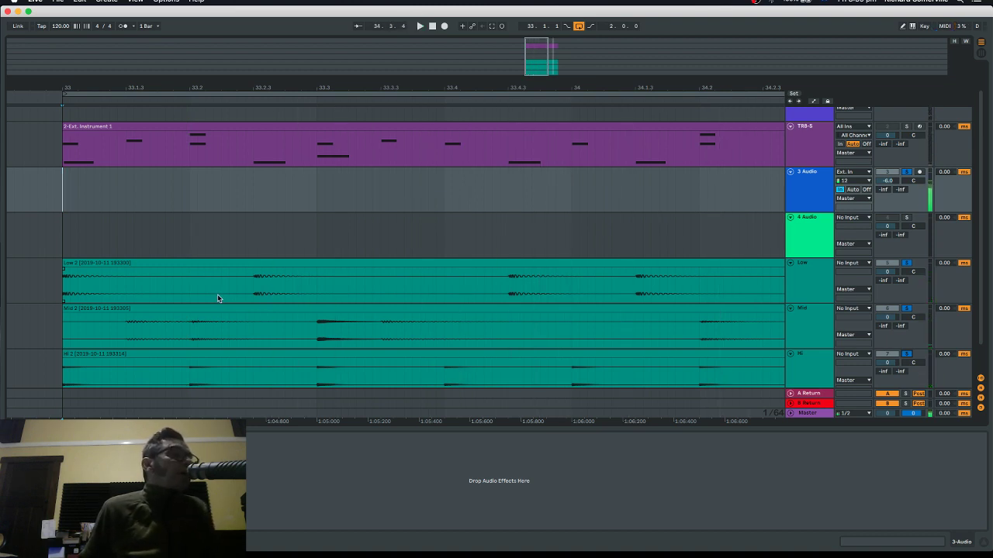
- Take the Low, Mid and Hi tracks out of solo
left_click(907, 267)
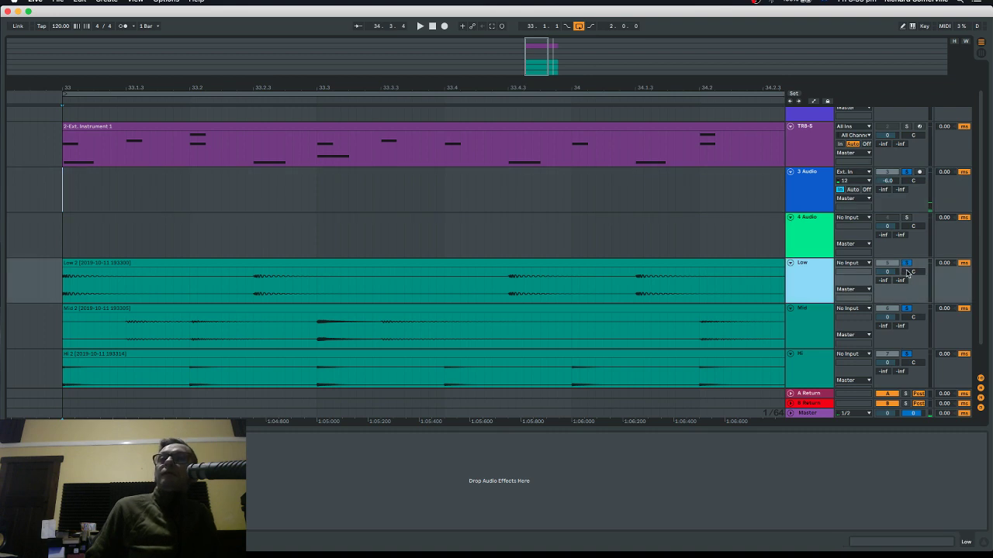
left_click(907, 265)
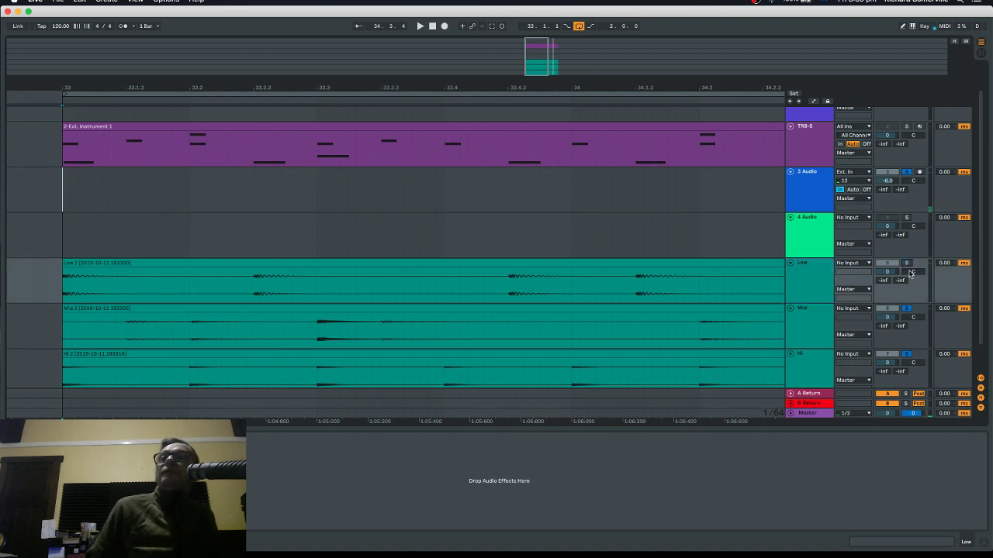
left_click(907, 310)
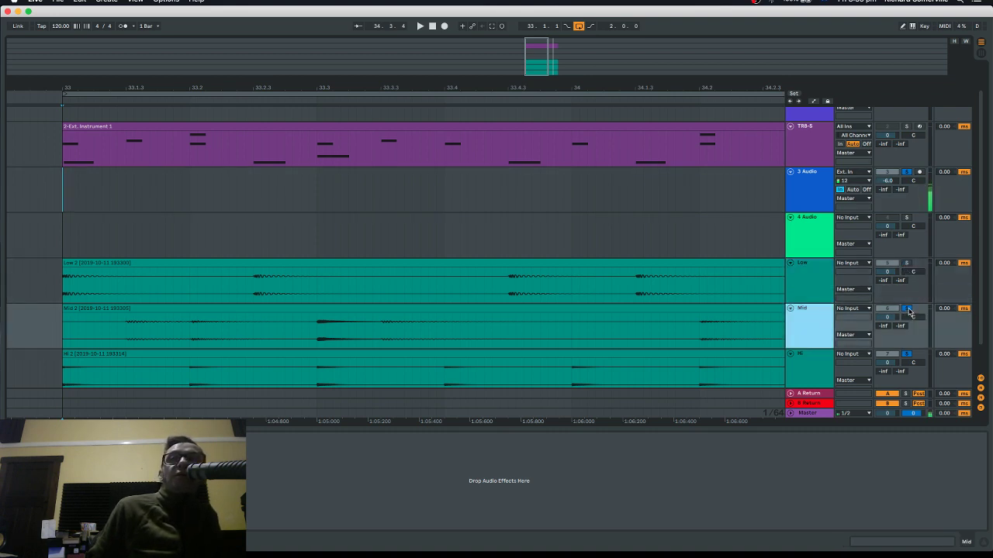
left_click(906, 310)
left_click(907, 354)
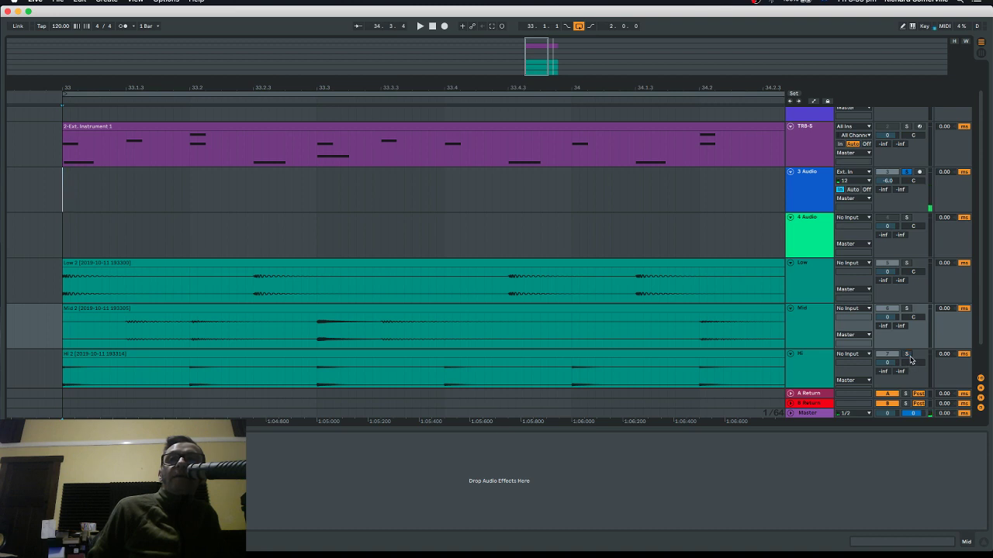
- Open the Rhythmiq track's plug-in, check its User projects and return to the Packs project list
scroll(718, 293, "up", 2)
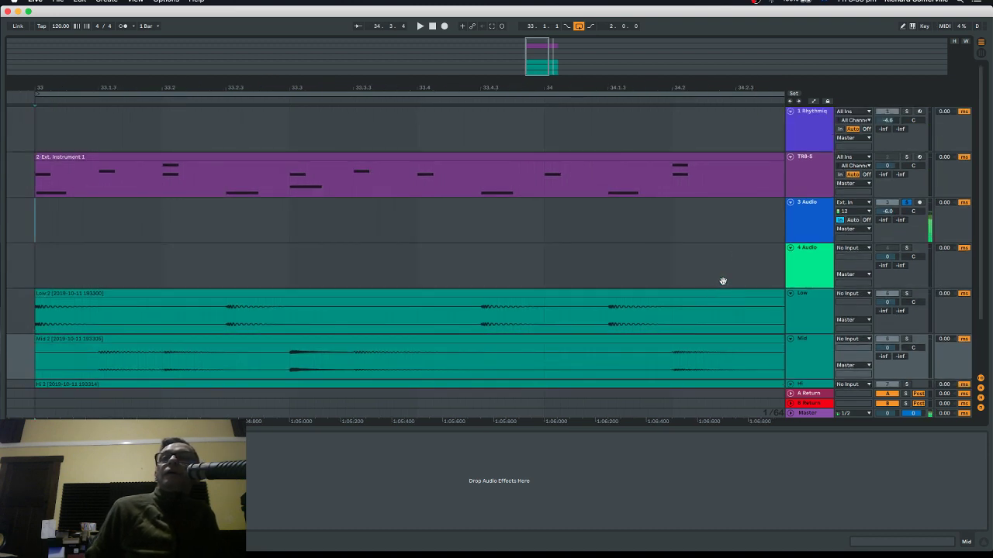
left_click(799, 140)
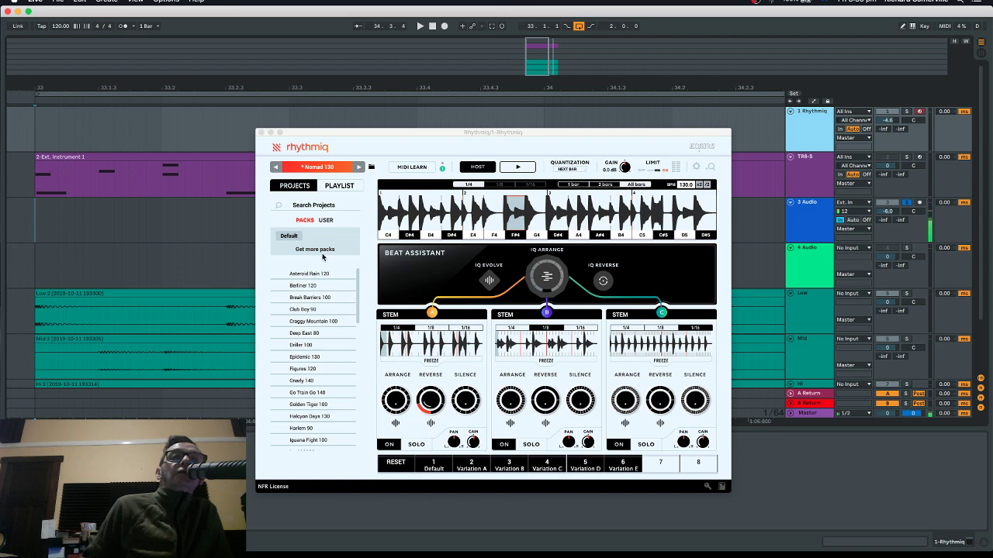
left_click(326, 221)
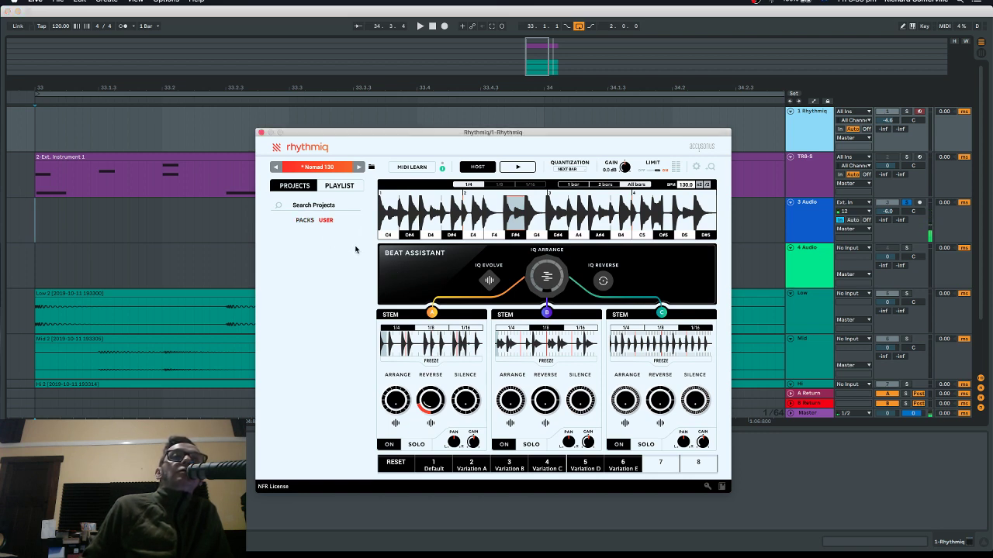
left_click(305, 220)
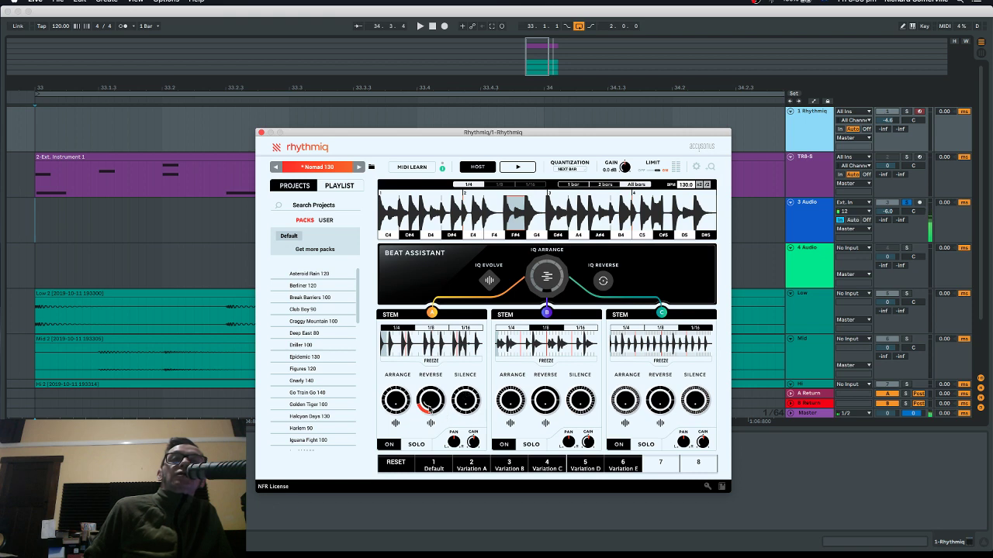
- Turn stem A's Reverse amount fully down and play the loop with the Rhythmiq track soloed
left_click_drag(427, 407, 436, 413)
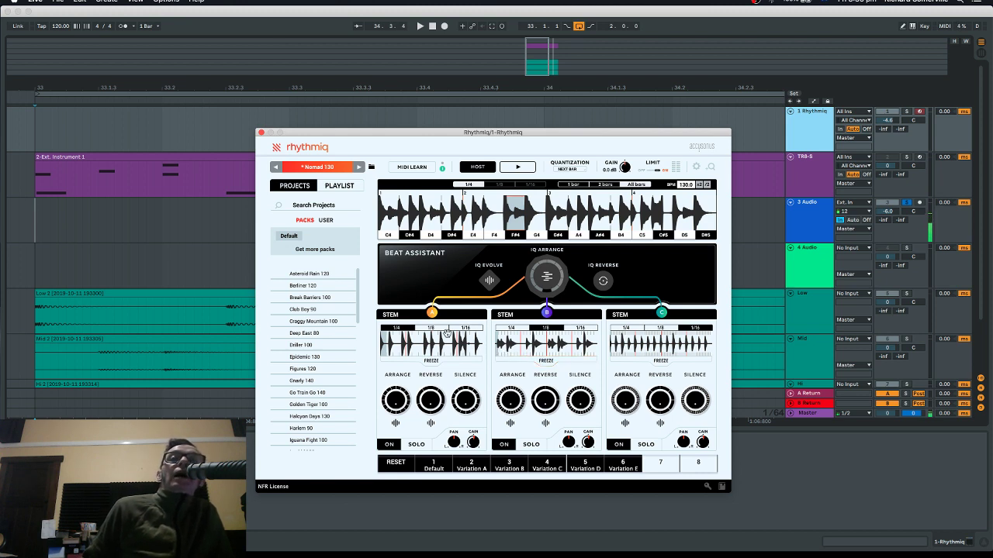
left_click(909, 113)
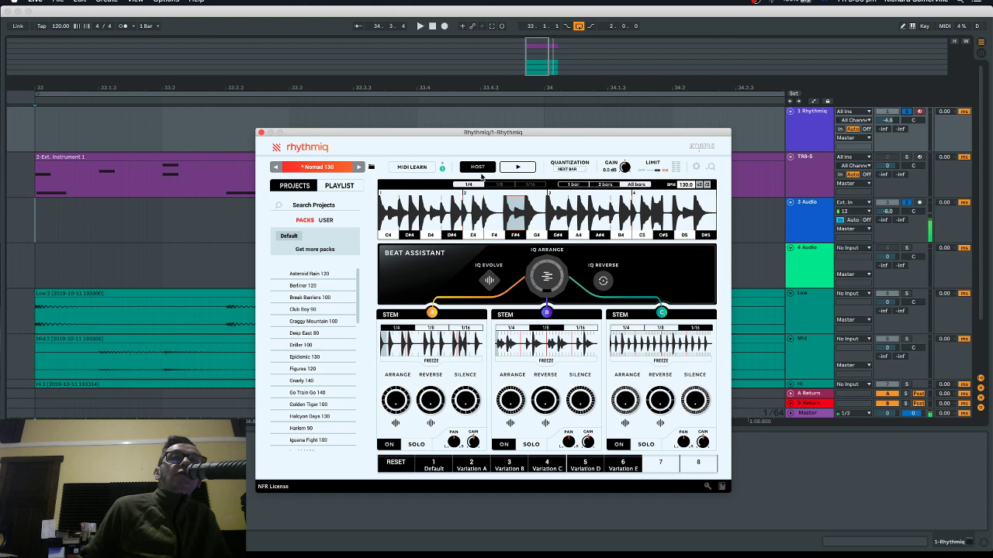
key("space")
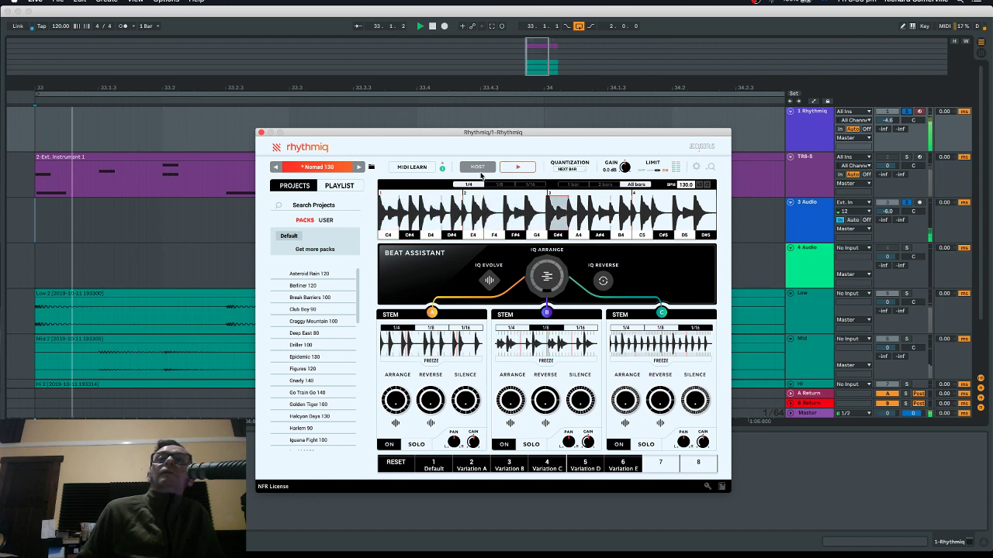
key("space")
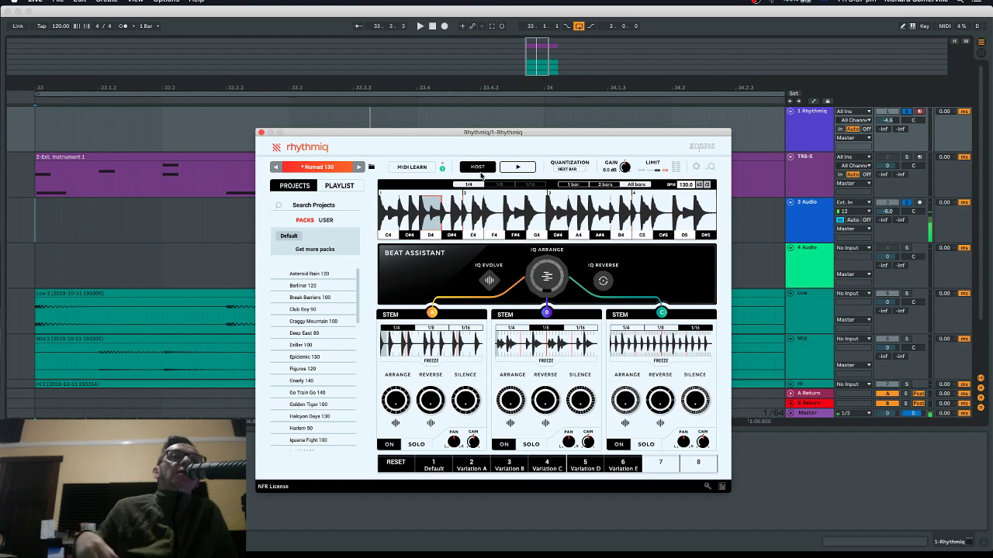
- Start Rhythmiq's own playback of the Nomad 130 beat and raise stem A's Arrange amount slightly
left_click_drag(379, 133, 366, 95)
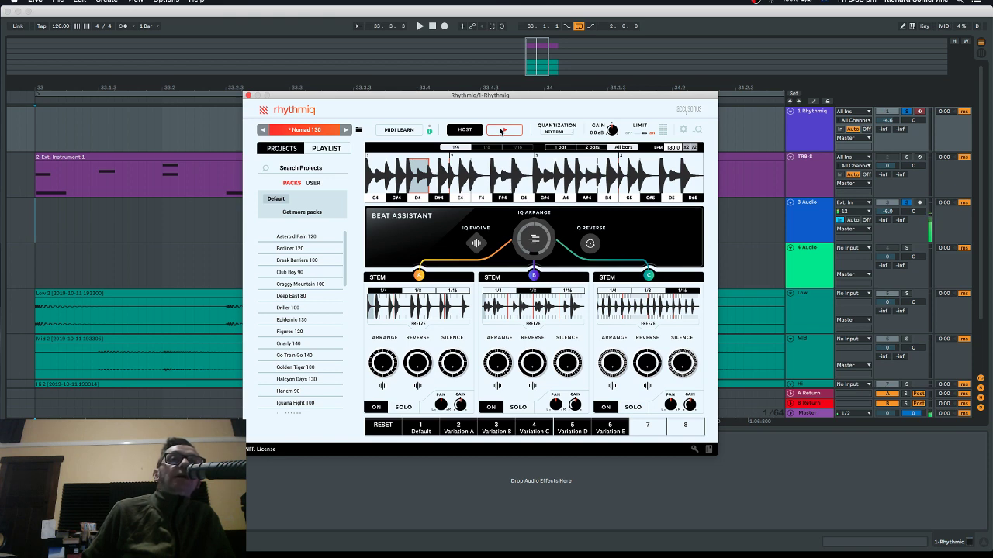
left_click(502, 130)
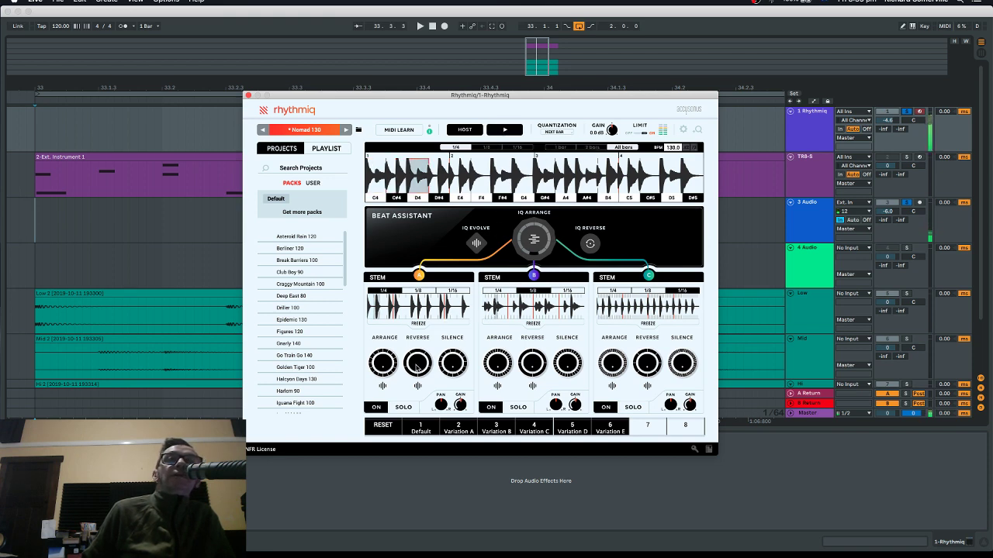
left_click_drag(390, 374, 381, 355)
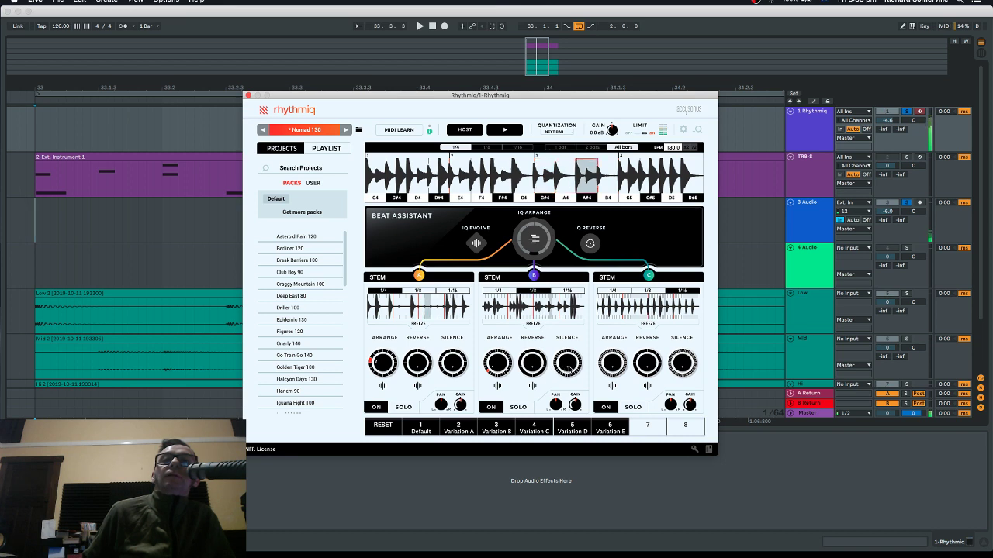
- Raise the Silence amount on stems B, C and A
left_click_drag(570, 369, 570, 363)
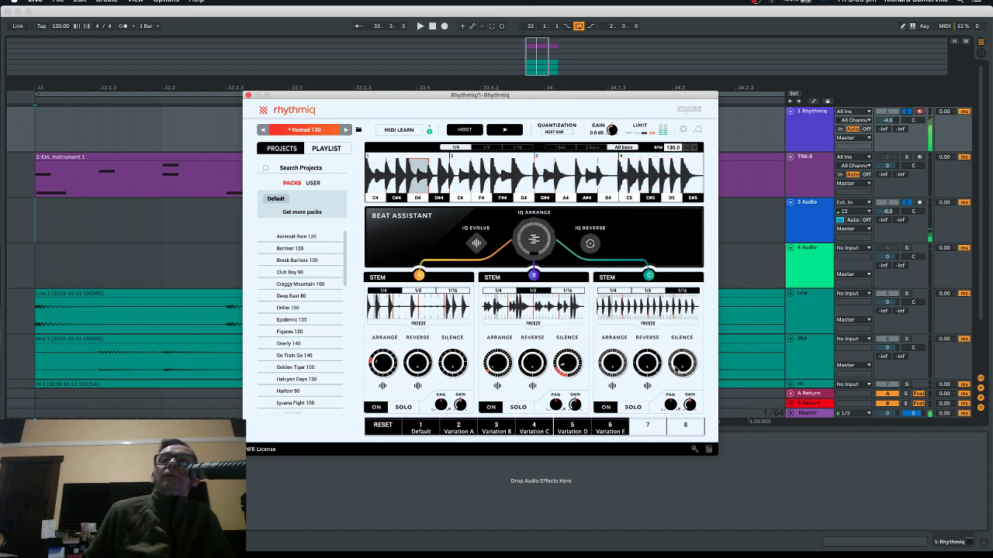
left_click_drag(677, 371, 673, 322)
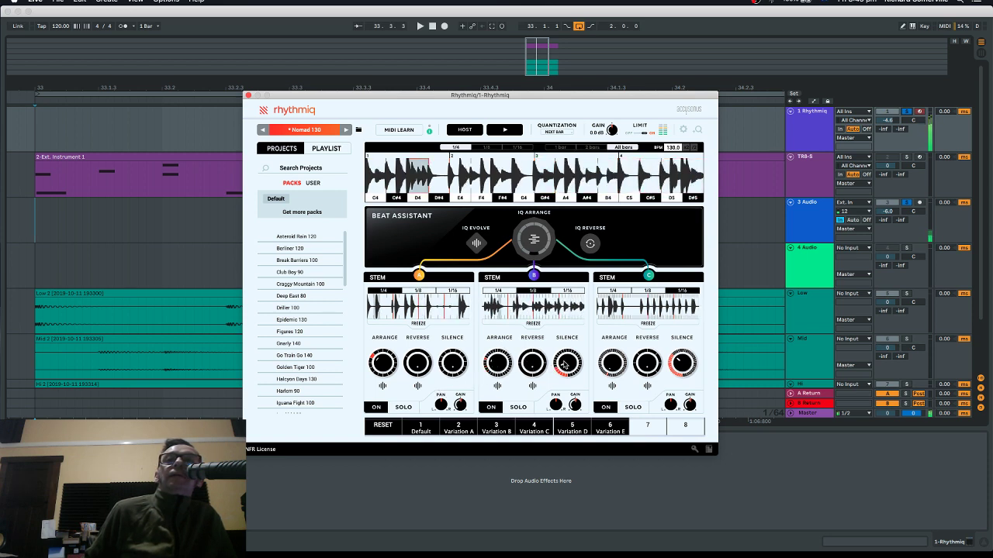
left_click_drag(453, 362, 449, 345)
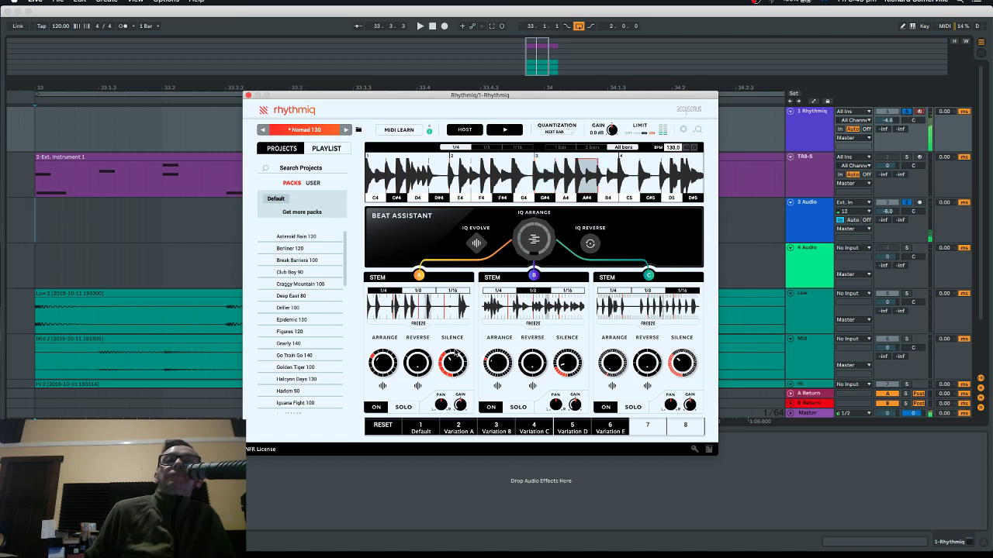
- Listen to stem A in solo, end the solo and play the full beat in sync with the host
left_click(403, 408)
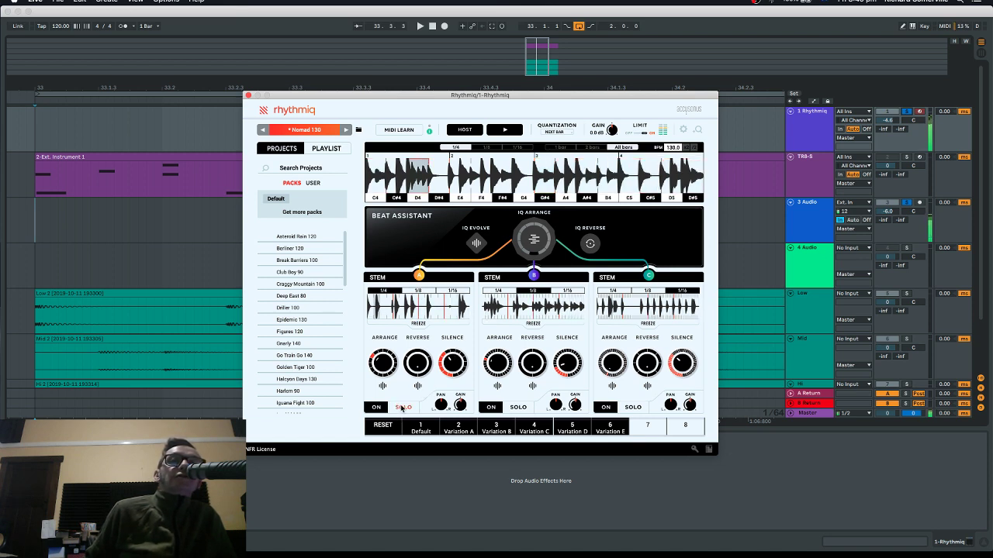
left_click(403, 408)
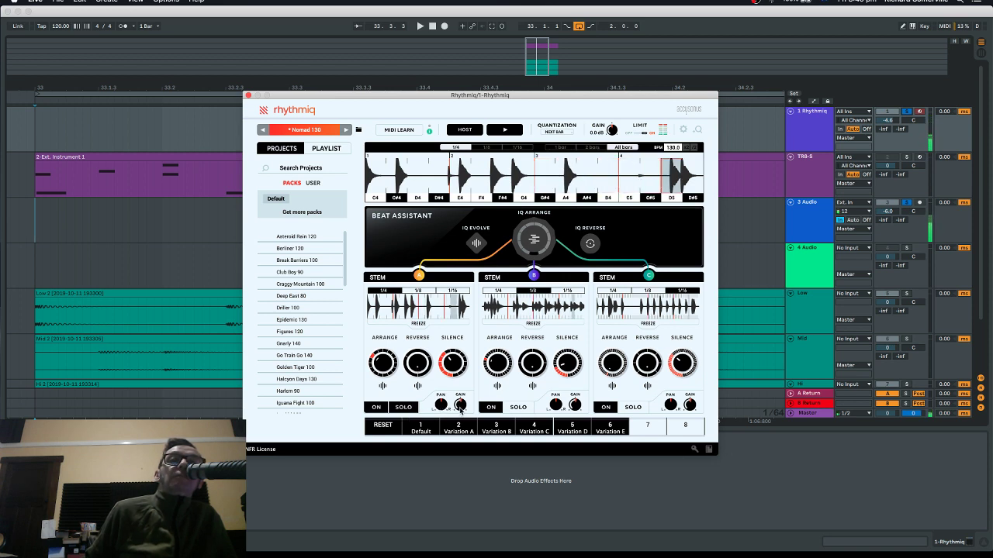
left_click(403, 408)
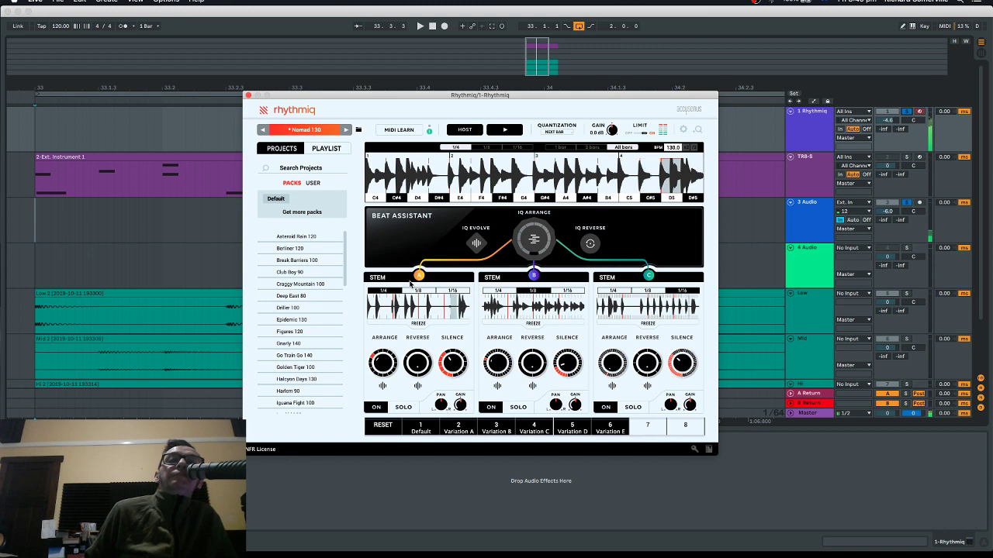
key("space")
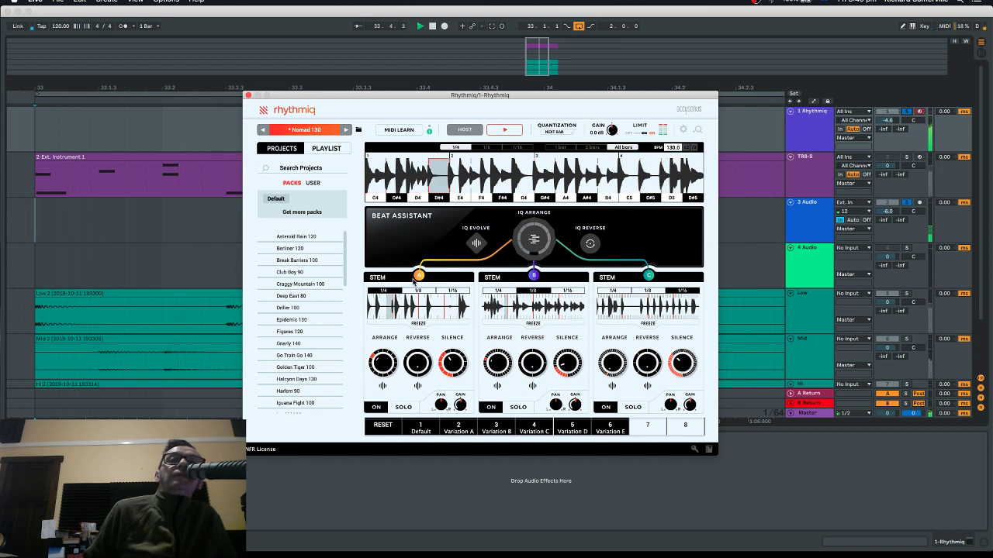
- Enable IQ Arrange in the Beat Assistant and raise stem C's Silence amount while the beat plays
key("space")
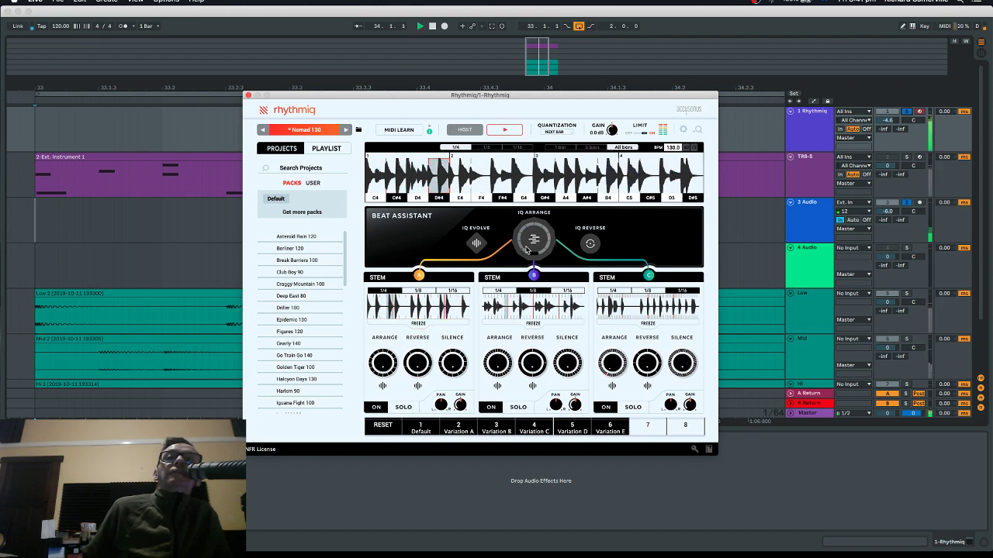
left_click(528, 245)
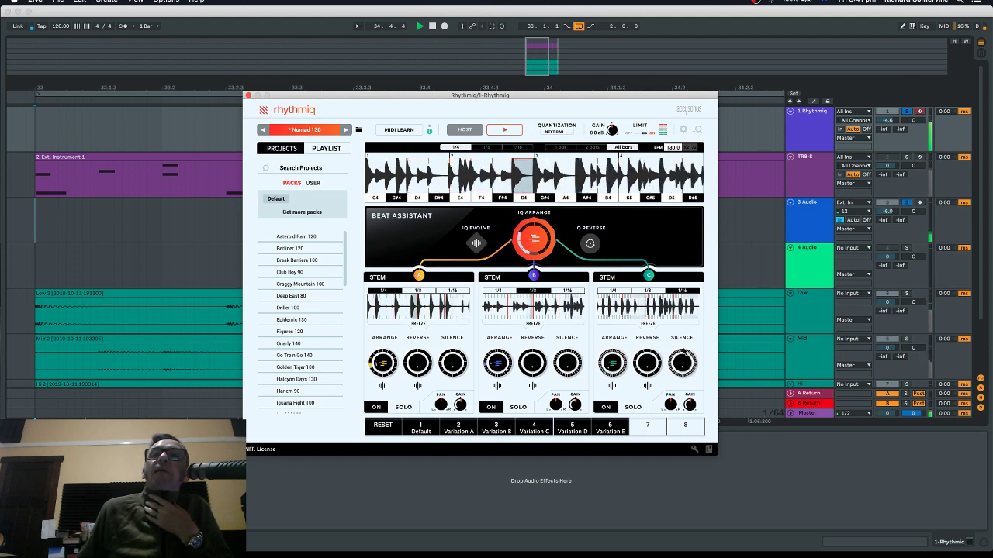
left_click_drag(682, 353, 680, 326)
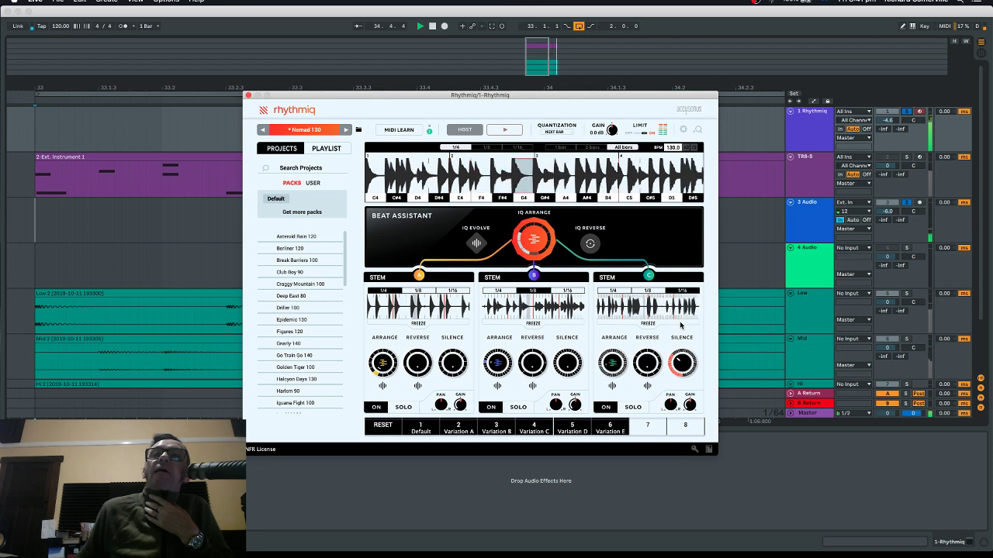
- Audition Variations A, B, C and D of the beat, return to the Default variation and stop playback
left_click(458, 428)
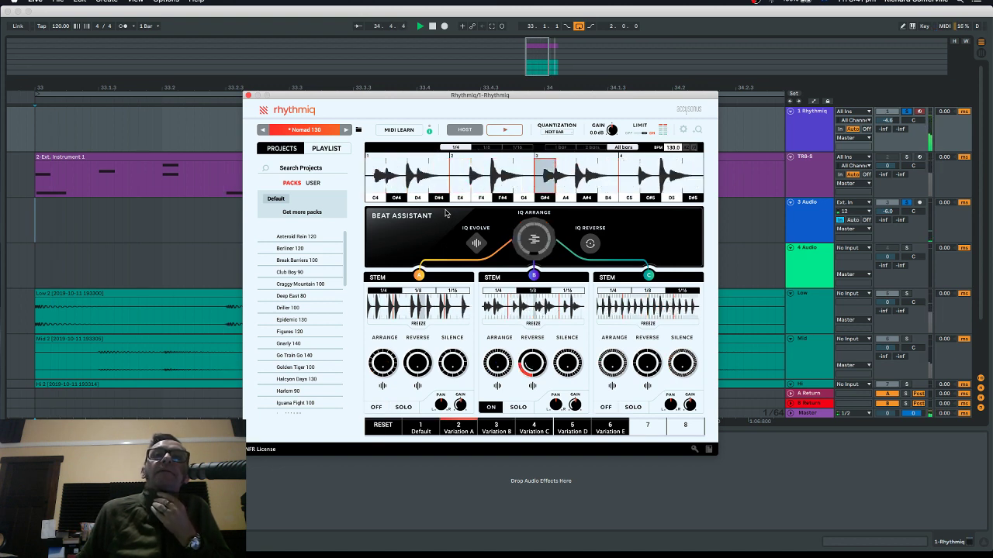
left_click(489, 429)
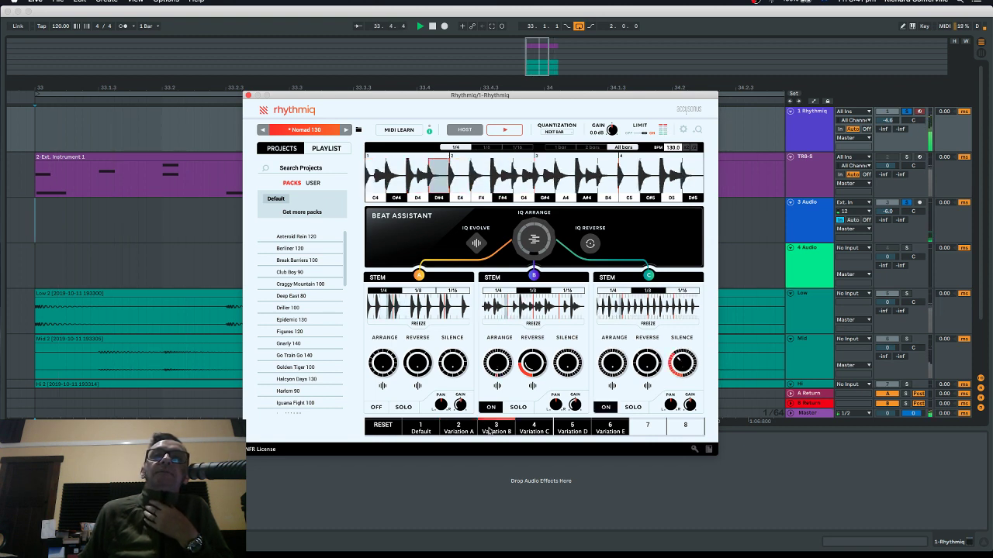
left_click(534, 429)
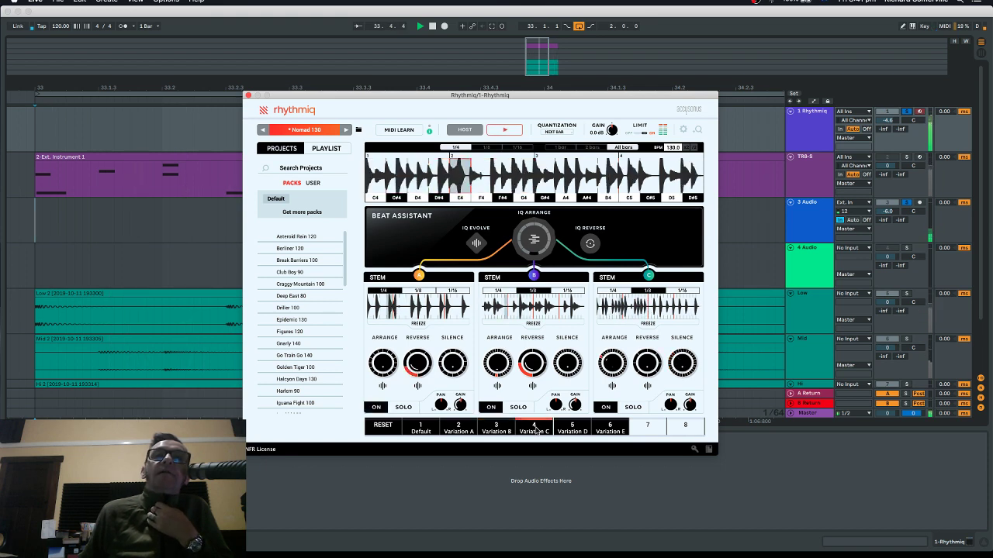
left_click(560, 431)
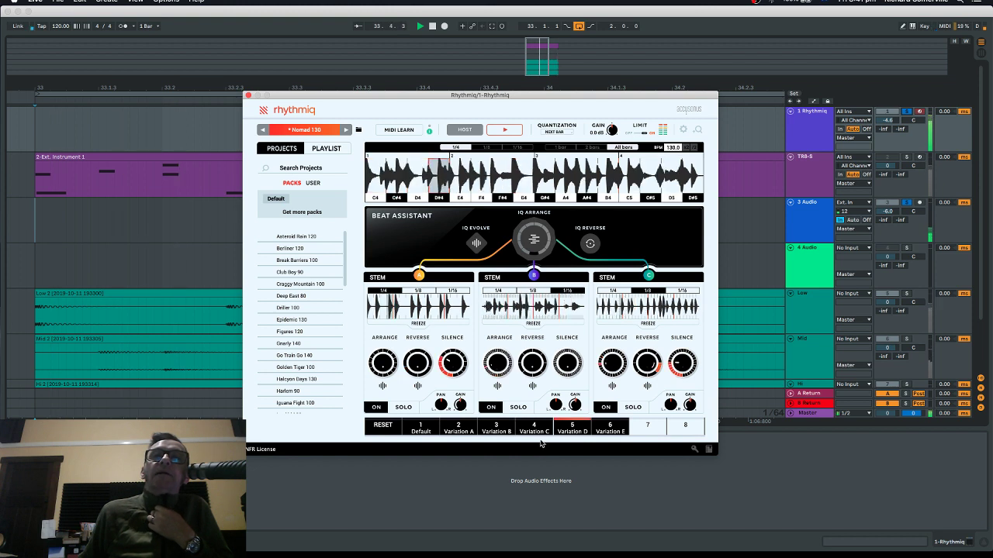
left_click(431, 432)
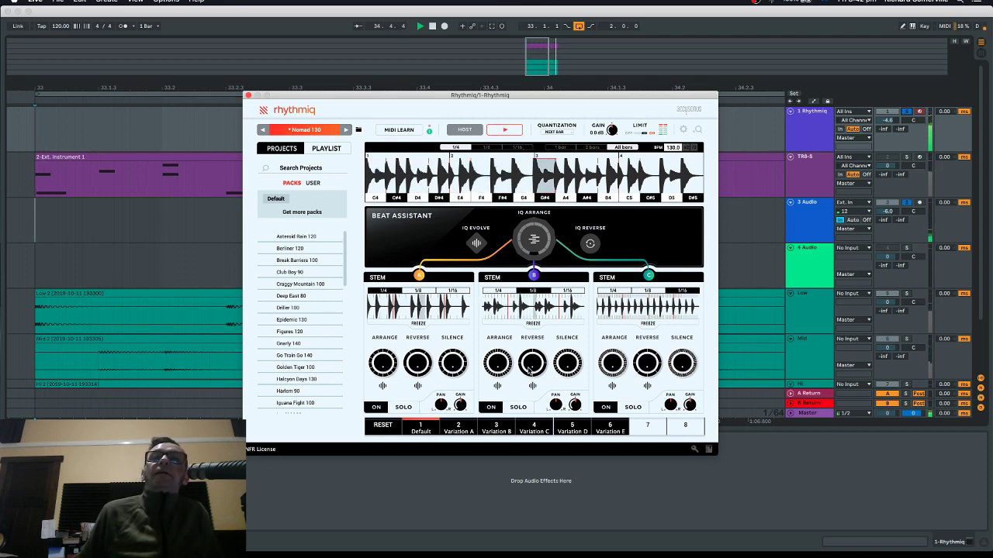
key("space")
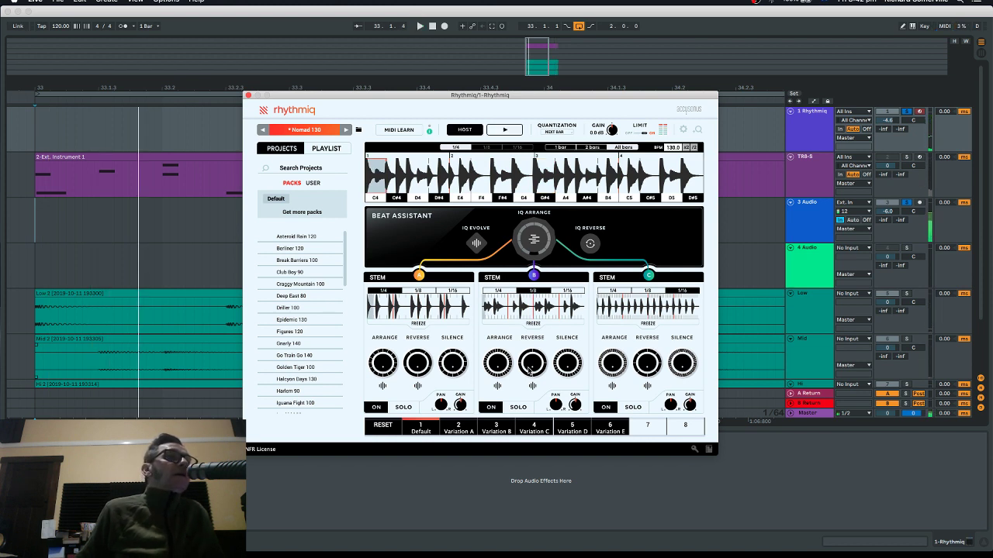